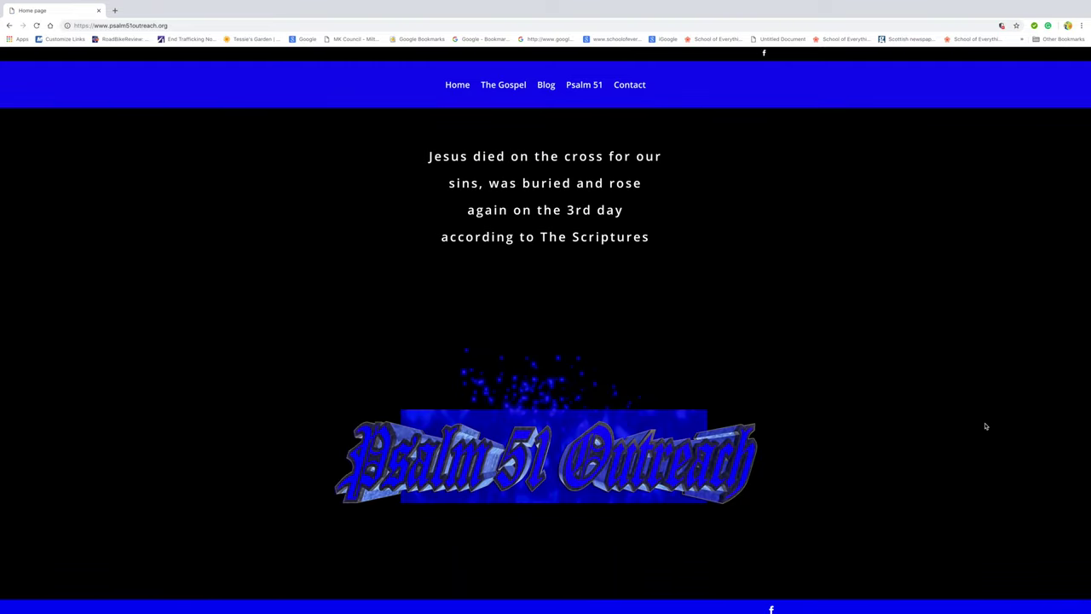
Step: Visit the Psalm 51 Outreach pages The Gospel, Psalm 51, and Contact
left_click(503, 85)
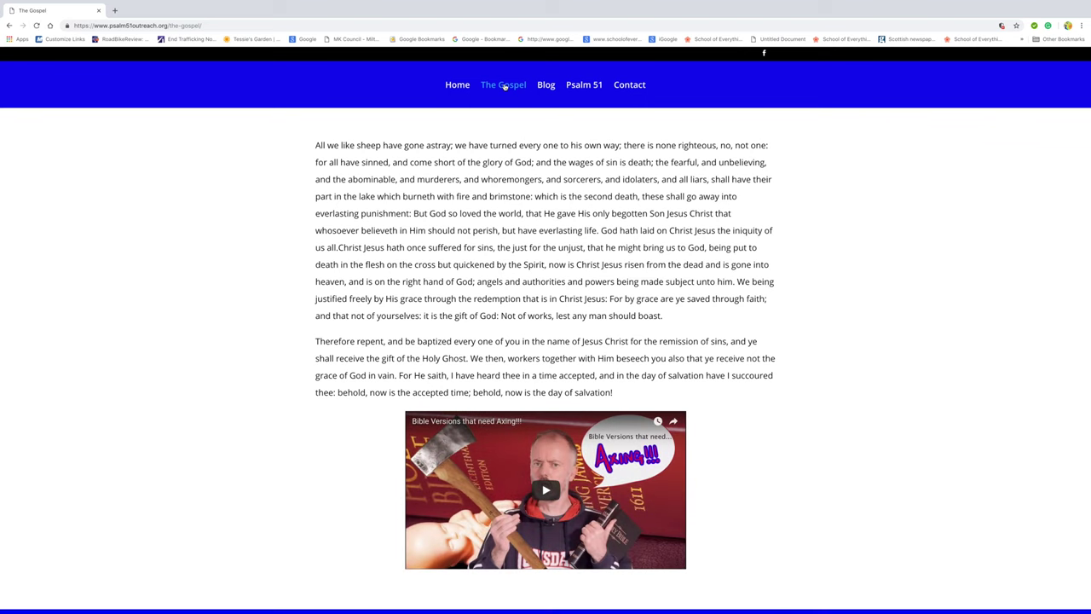
left_click(585, 85)
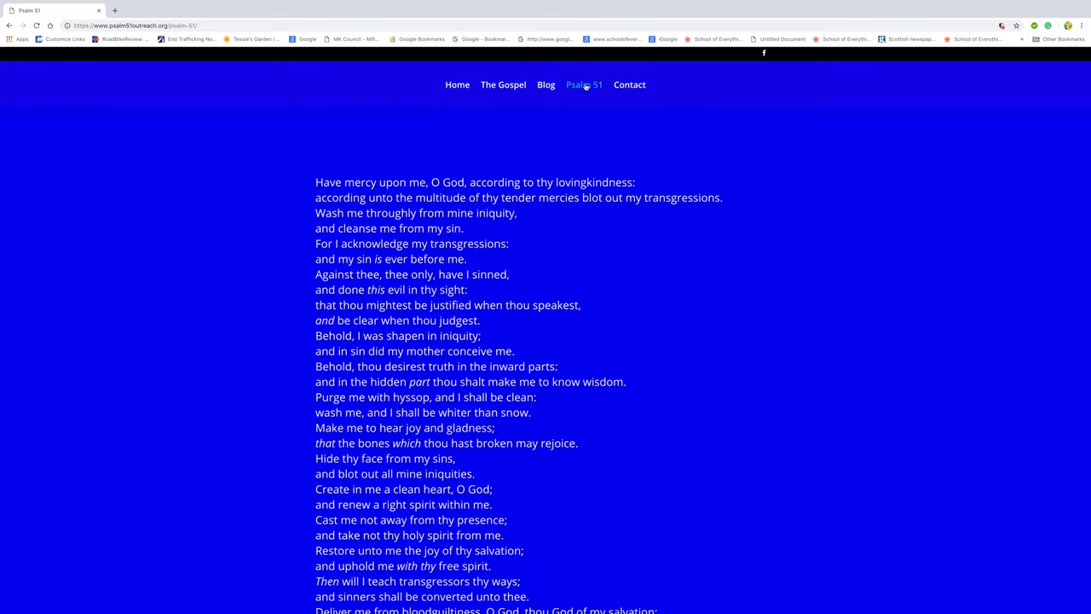
left_click(636, 88)
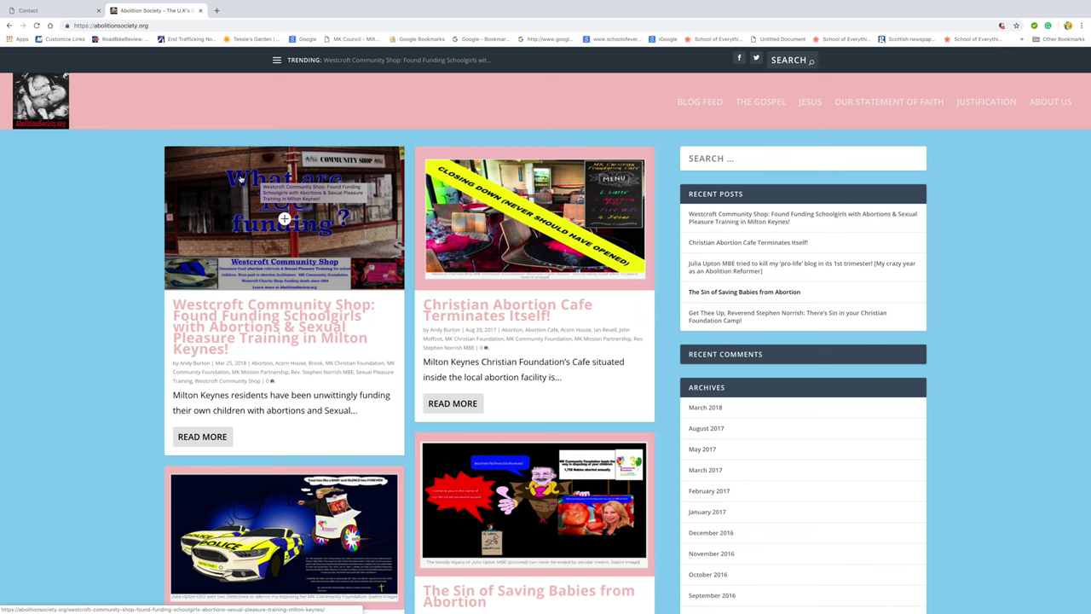
scroll(240, 178, "down", 2)
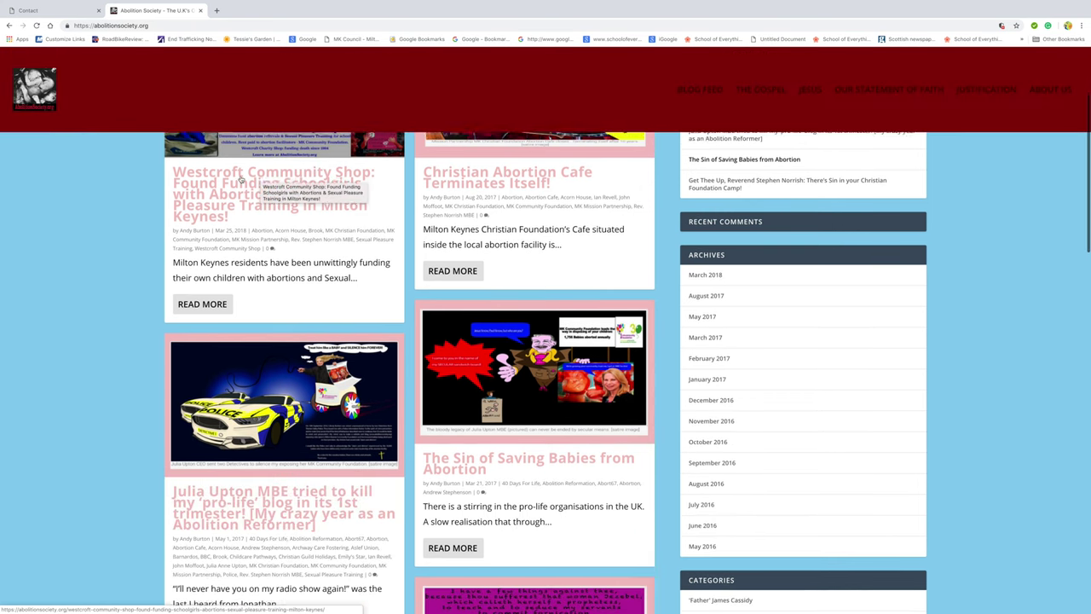
scroll(240, 178, "down", 2)
scroll(241, 178, "down", 2)
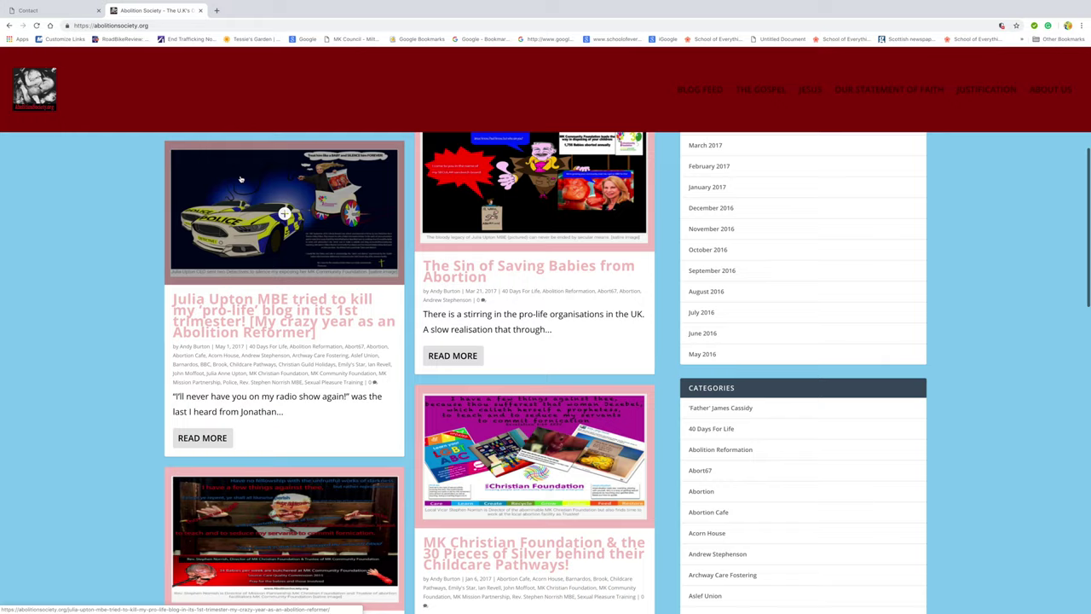
scroll(240, 178, "down", 1)
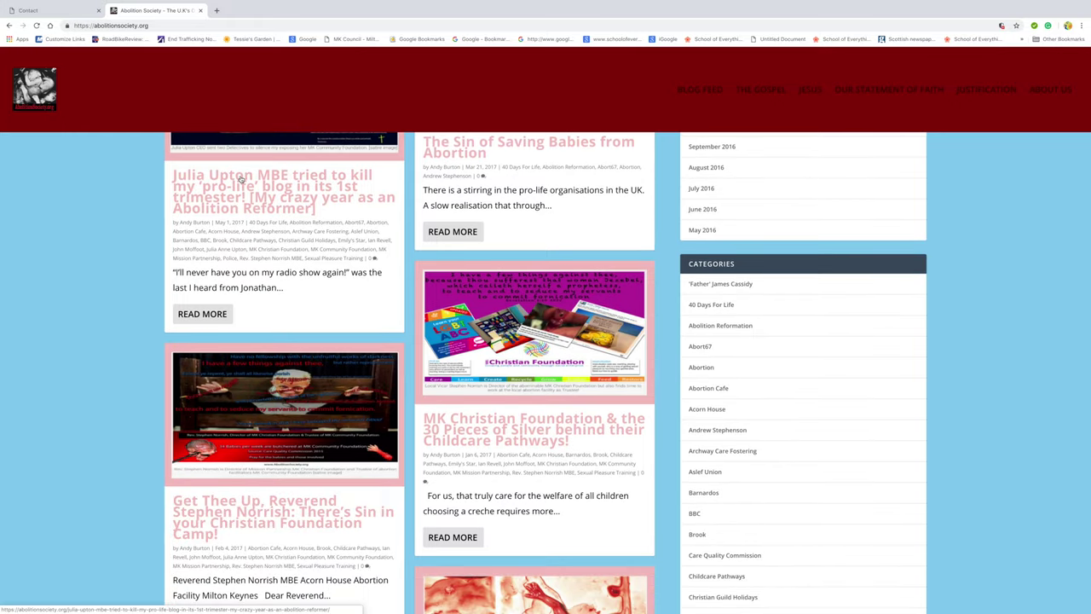
scroll(241, 178, "up", 2)
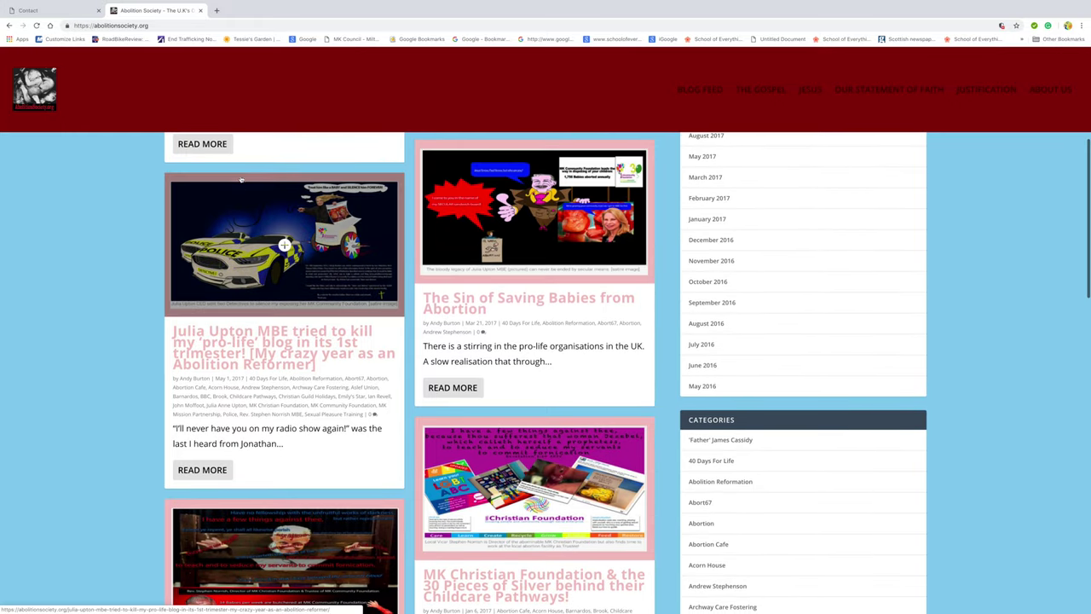
Step: Open the Julia Upton MBE blog post on the Abolition Society site
left_click(283, 221)
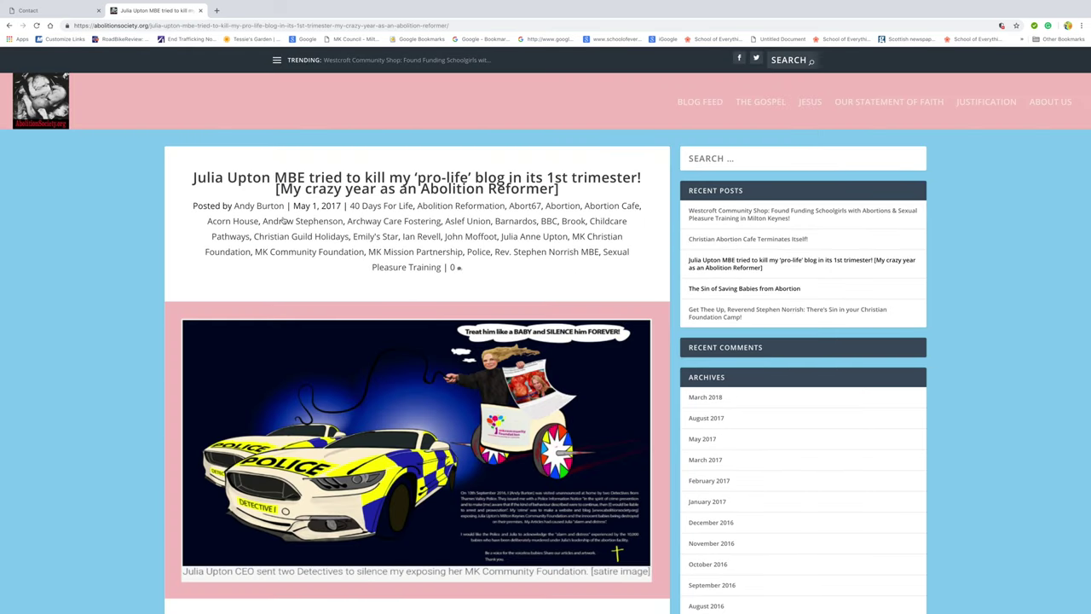
scroll(283, 221, "down", 1)
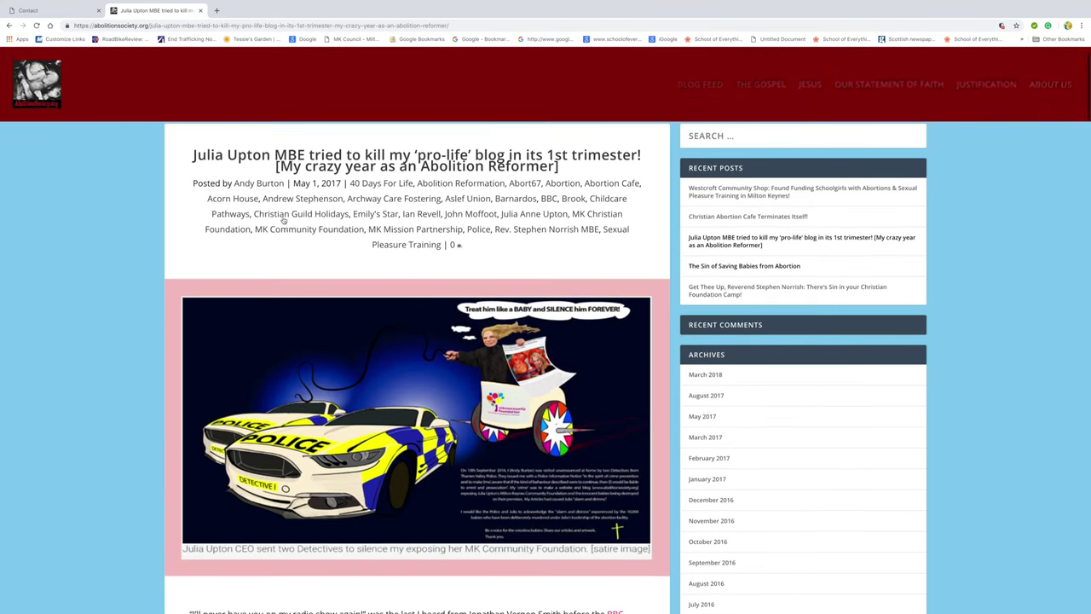
scroll(283, 221, "down", 1)
scroll(283, 221, "down", 2)
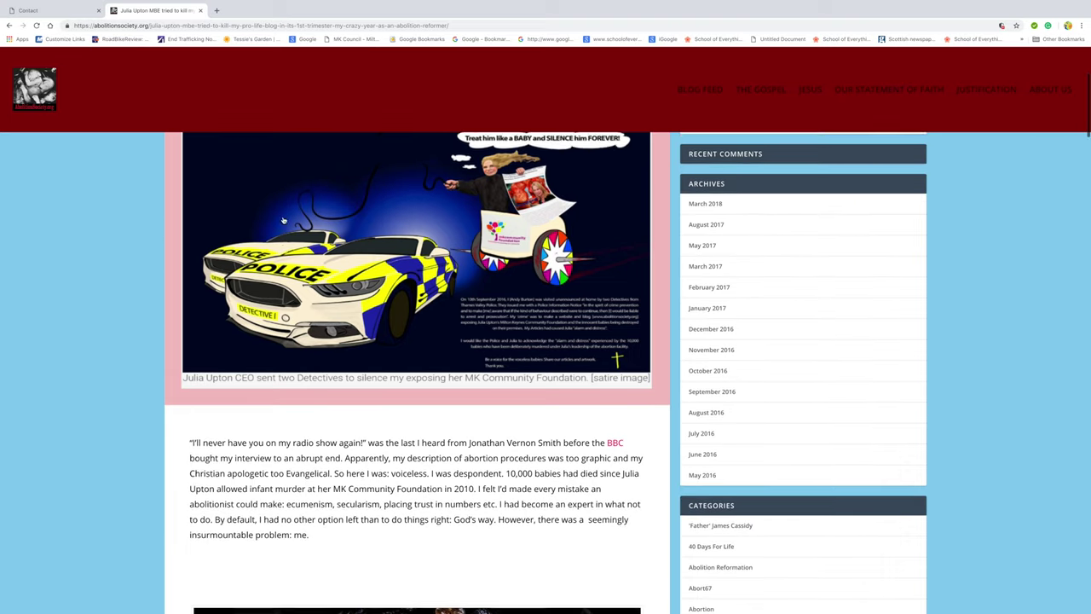
scroll(283, 220, "down", 2)
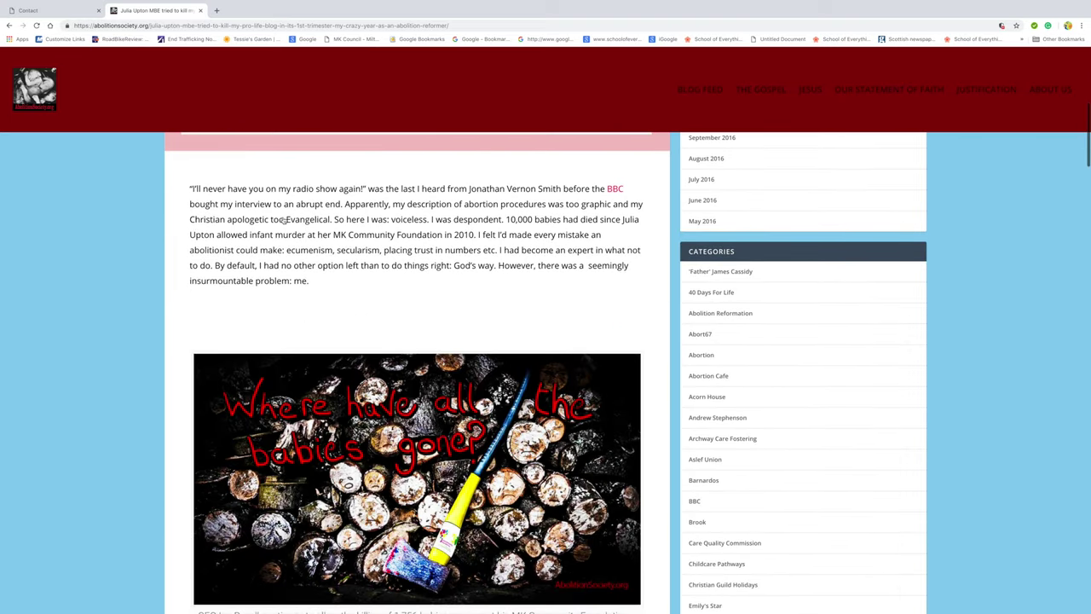
scroll(283, 221, "down", 1)
scroll(283, 221, "down", 1)
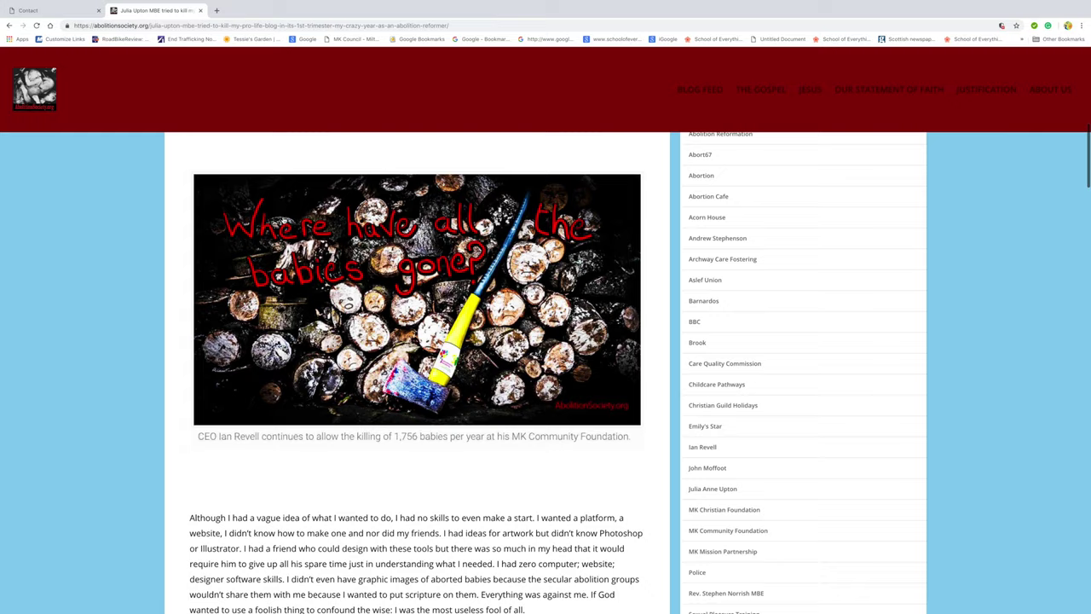
scroll(283, 221, "down", 2)
scroll(283, 220, "down", 1)
scroll(283, 221, "down", 1)
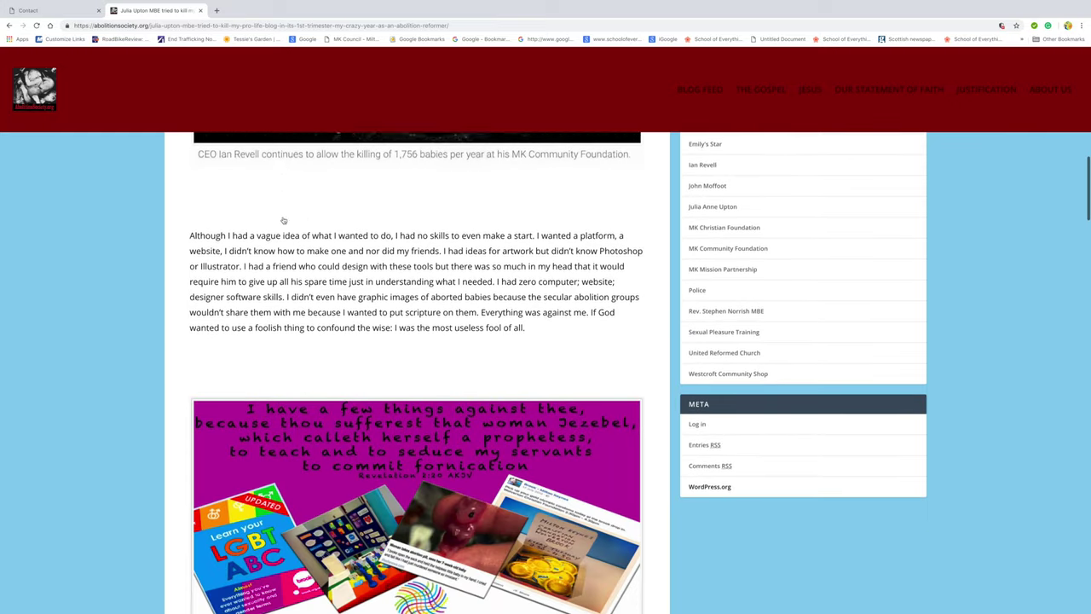
scroll(283, 221, "down", 1)
scroll(283, 221, "down", 1)
scroll(283, 221, "down", 1)
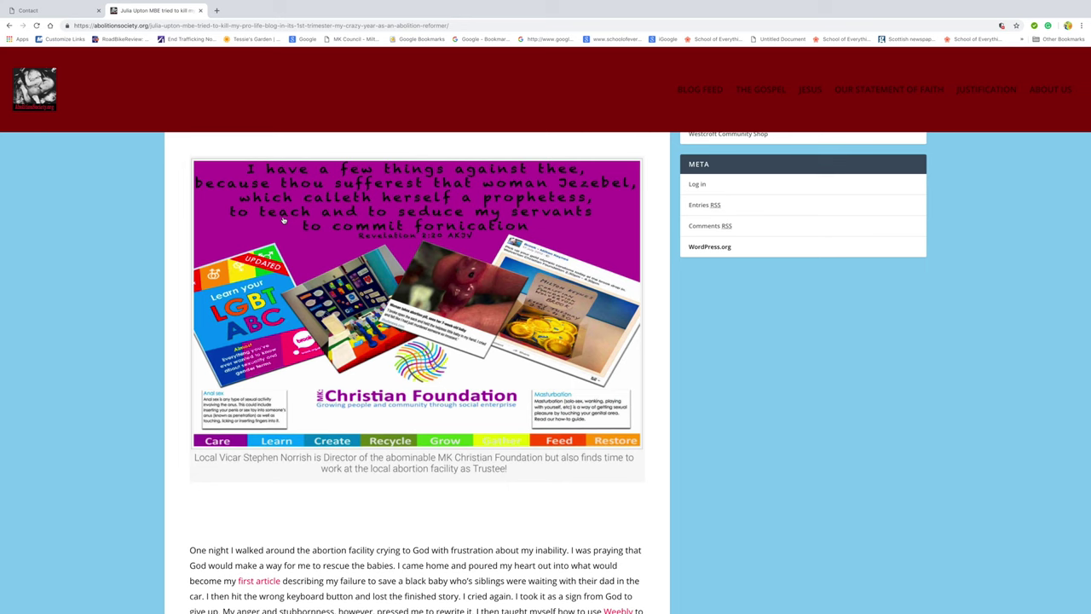
scroll(283, 221, "down", 2)
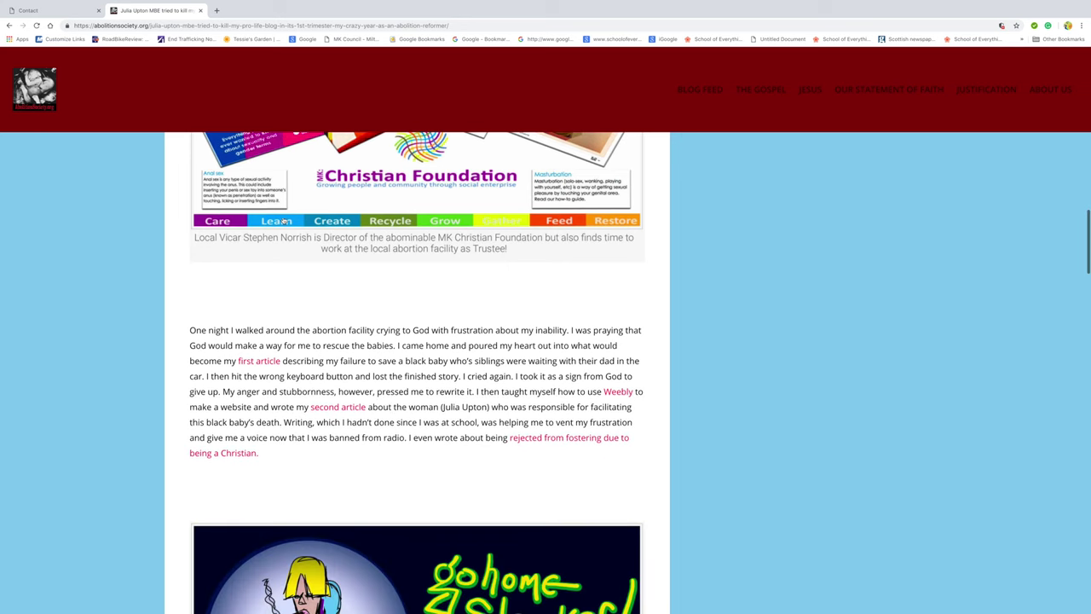
scroll(283, 221, "down", 2)
scroll(283, 220, "down", 1)
scroll(283, 220, "down", 1)
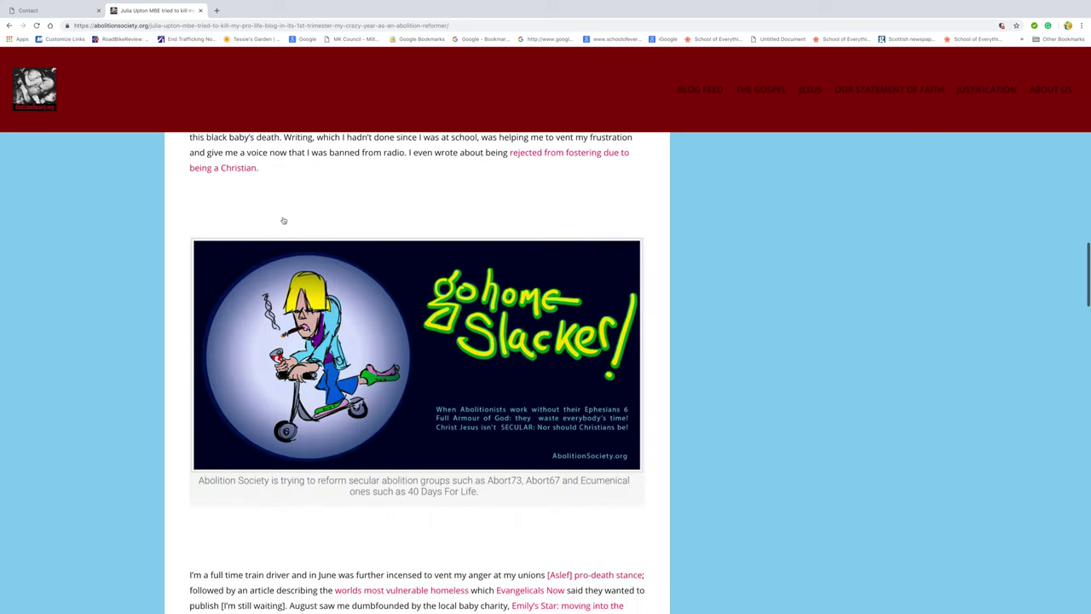
scroll(283, 220, "down", 5)
scroll(283, 220, "down", 1)
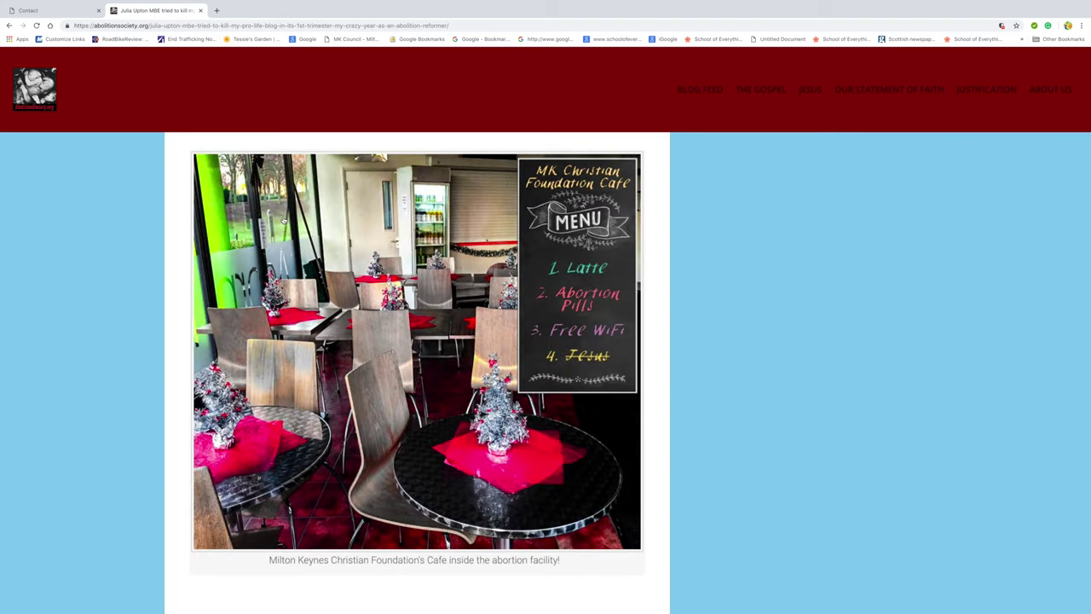
scroll(284, 220, "down", 1)
scroll(283, 221, "down", 2)
scroll(283, 220, "down", 1)
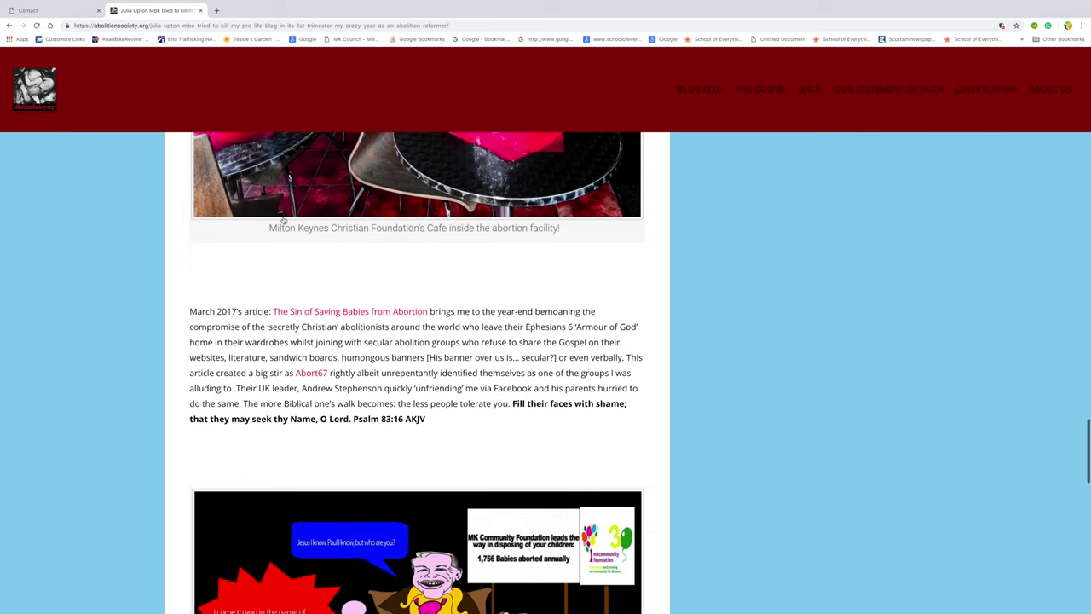
scroll(283, 219, "down", 2)
scroll(283, 220, "down", 2)
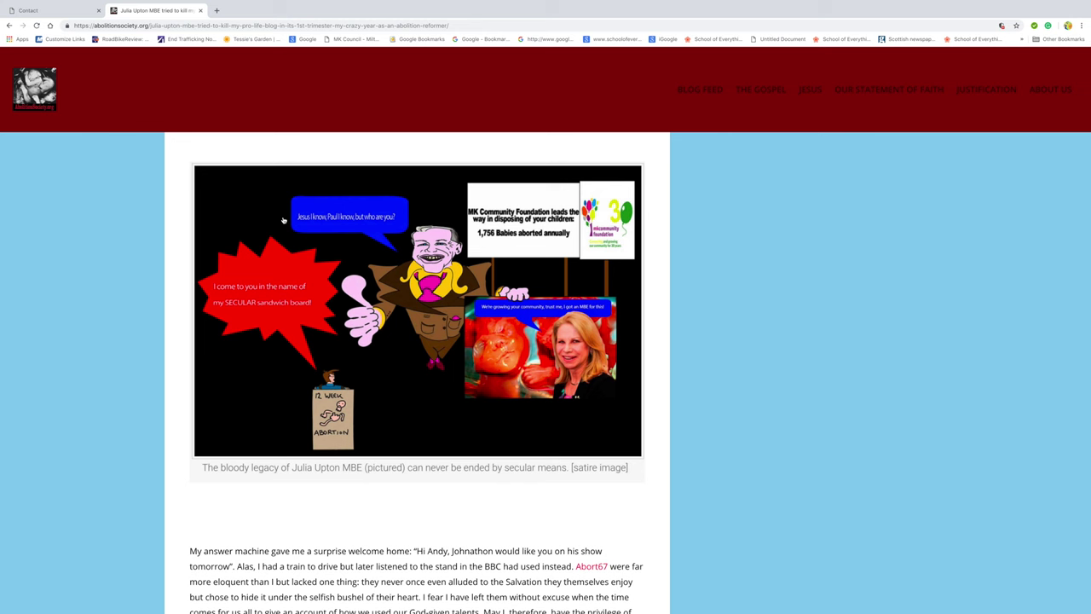
scroll(283, 221, "down", 2)
scroll(283, 221, "down", 2)
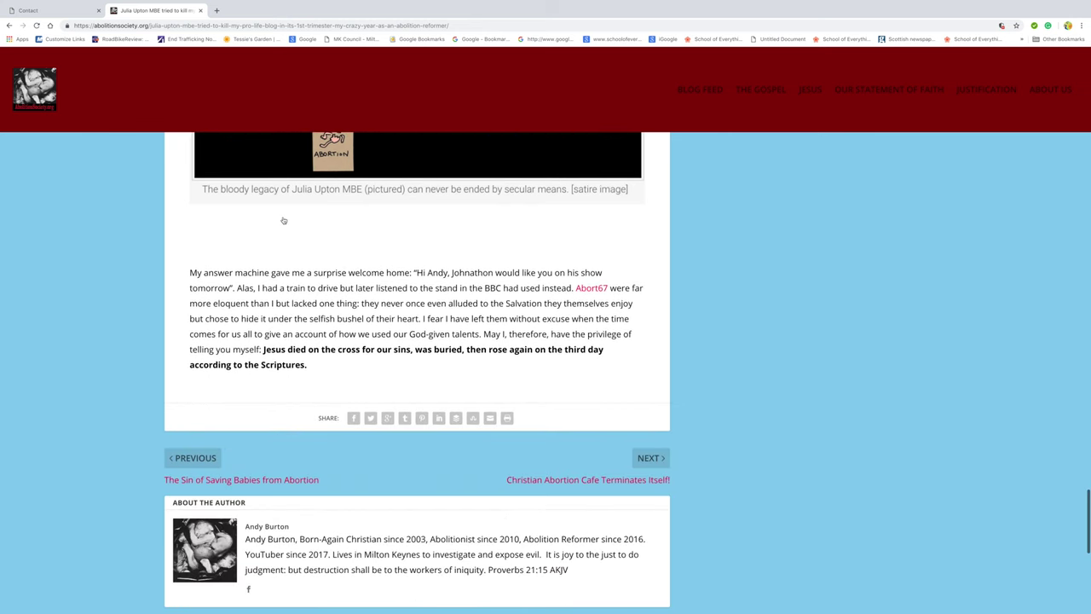
scroll(283, 220, "down", 3)
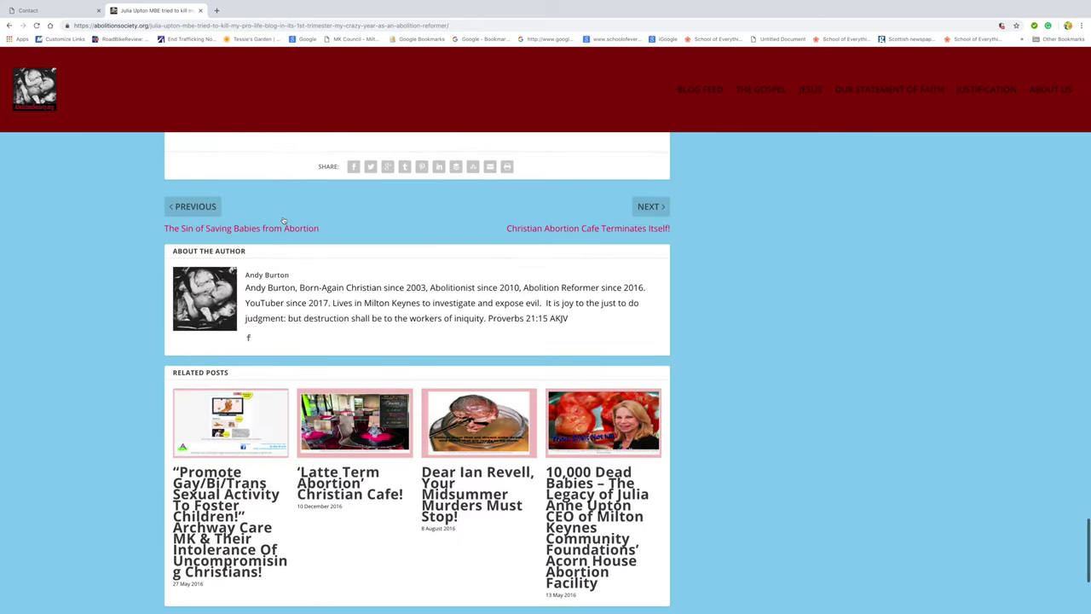
scroll(283, 221, "down", 1)
scroll(283, 220, "down", 1)
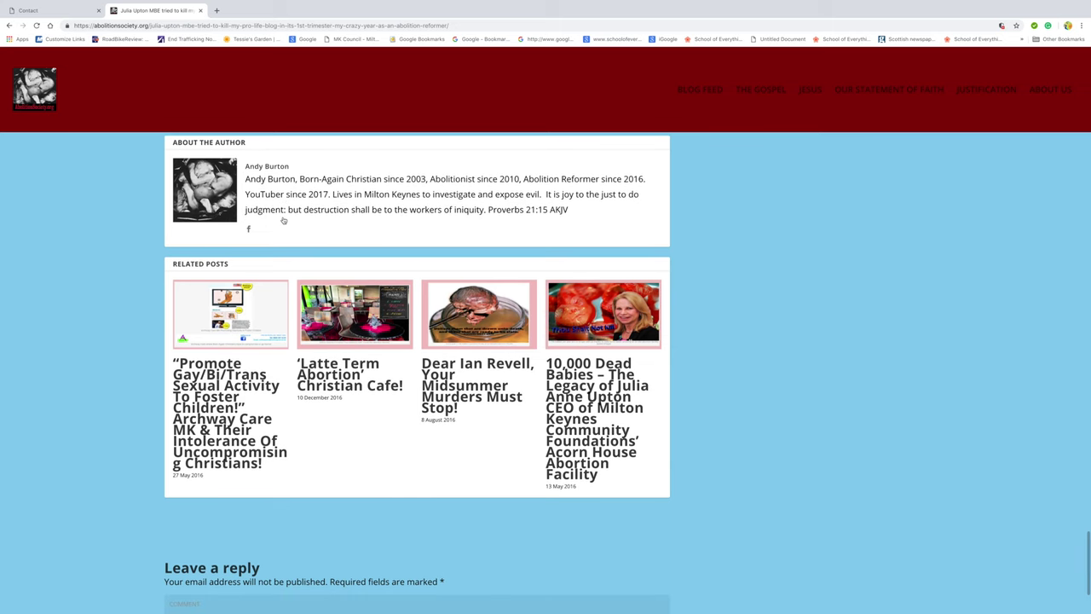
Step: Open the Abolition Society About Us page
left_click(1051, 89)
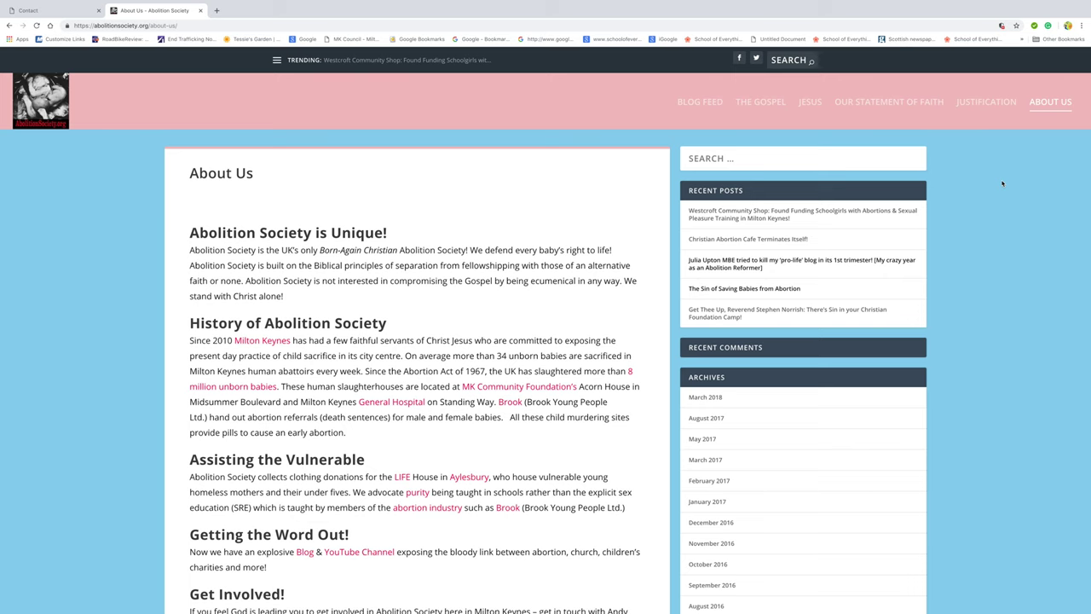
scroll(1003, 184, "down", 3)
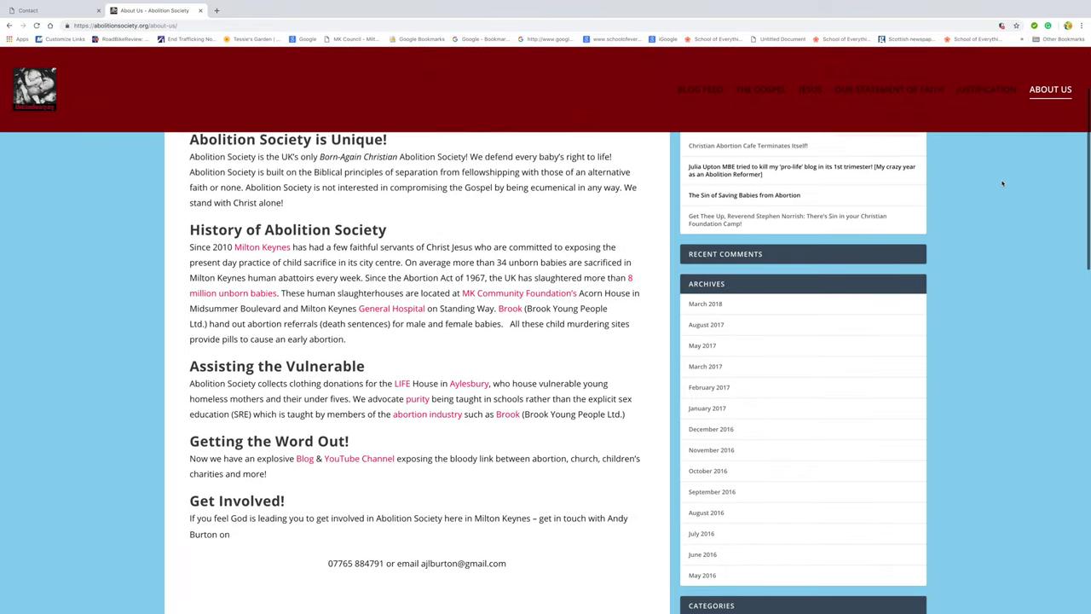
scroll(1003, 183, "down", 1)
scroll(1002, 183, "down", 3)
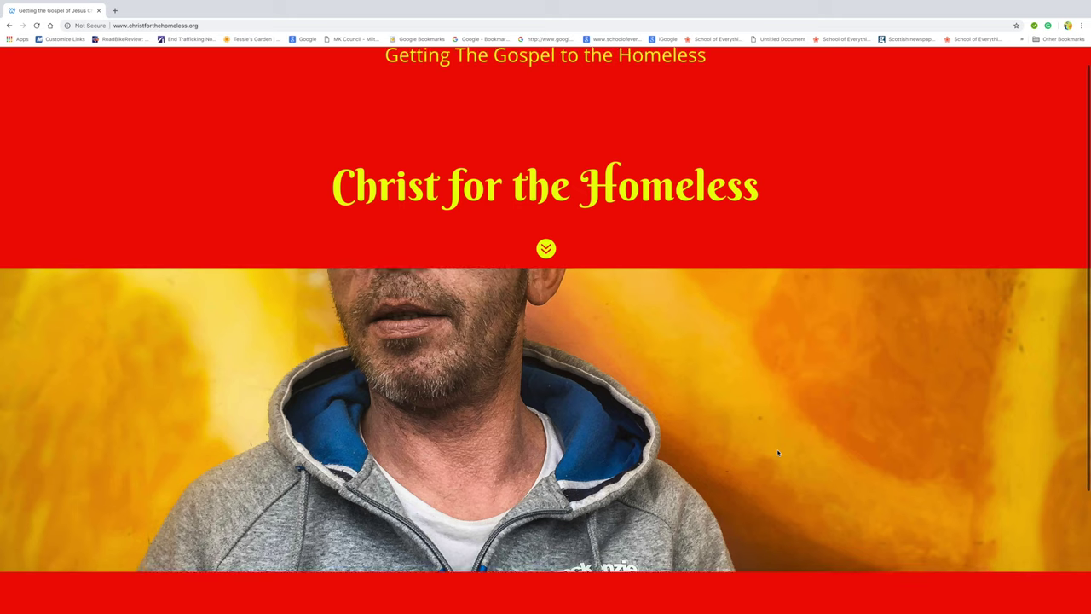
scroll(778, 453, "down", 2)
scroll(777, 453, "down", 2)
scroll(778, 453, "down", 1)
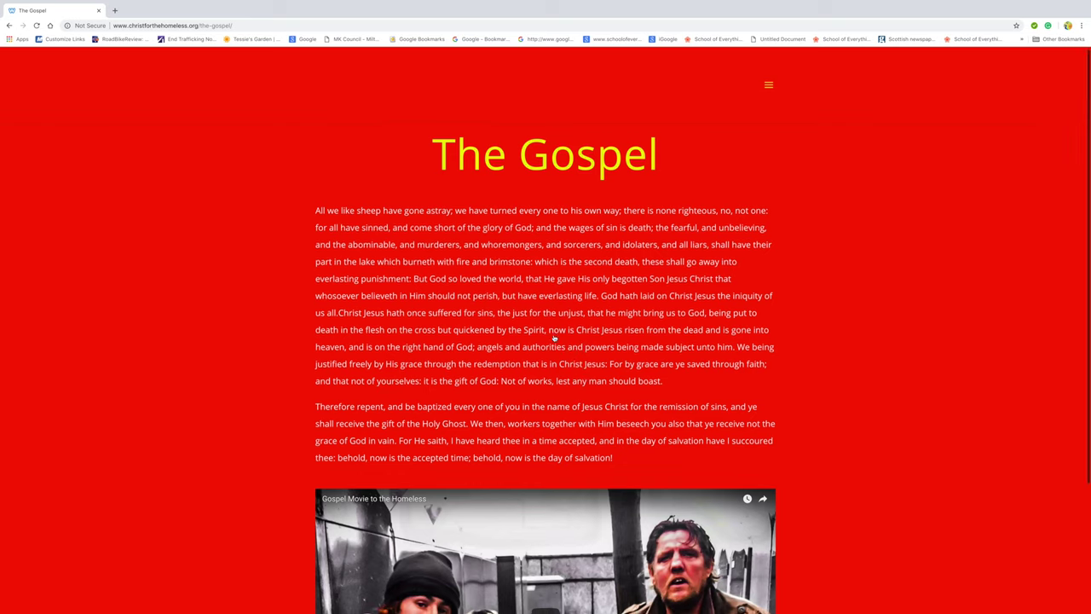
scroll(554, 338, "down", 2)
scroll(554, 338, "down", 3)
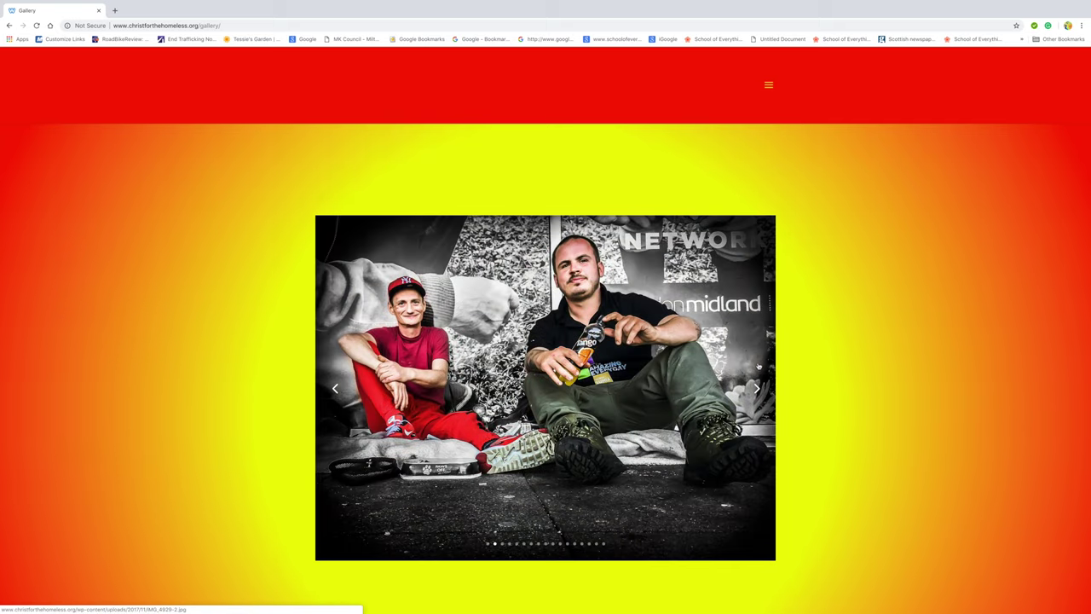
Step: Advance the gallery past the group, sleeping-man and hooded-man photos to the final Darren slide
left_click(758, 367)
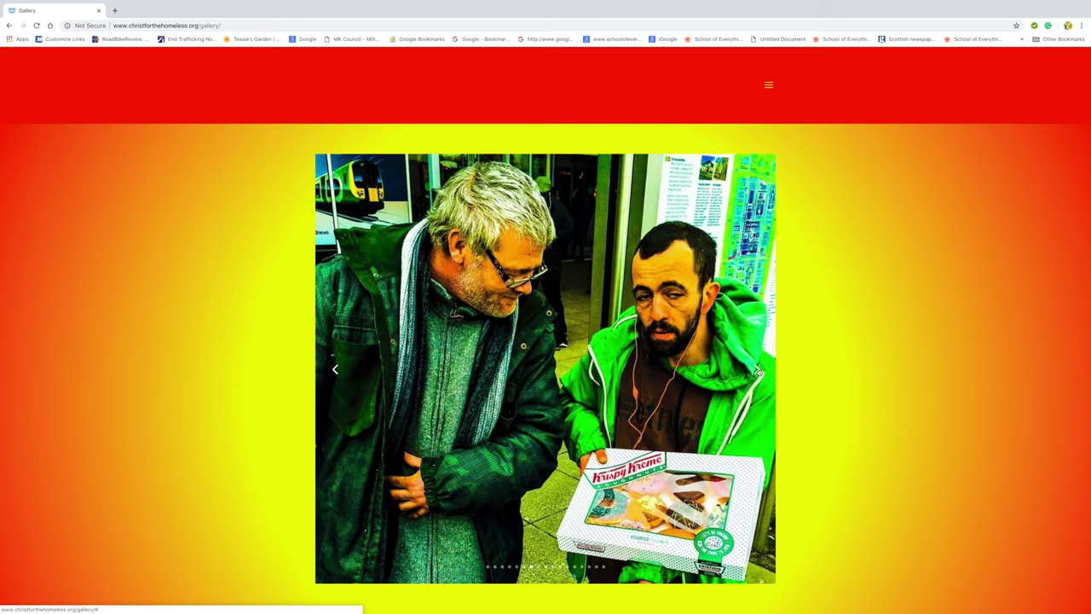
left_click(758, 372)
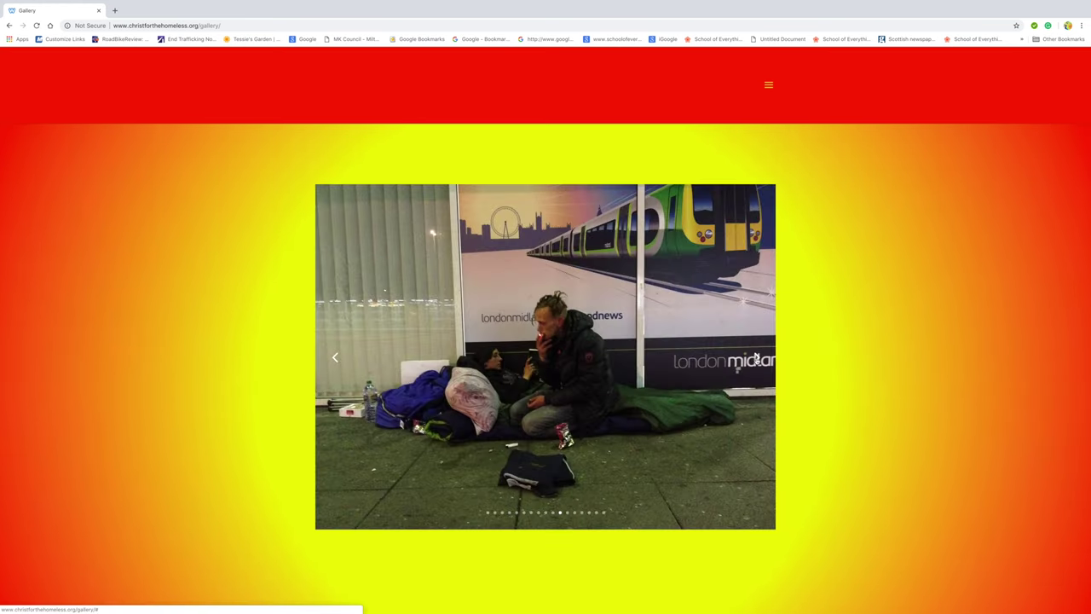
left_click(755, 359)
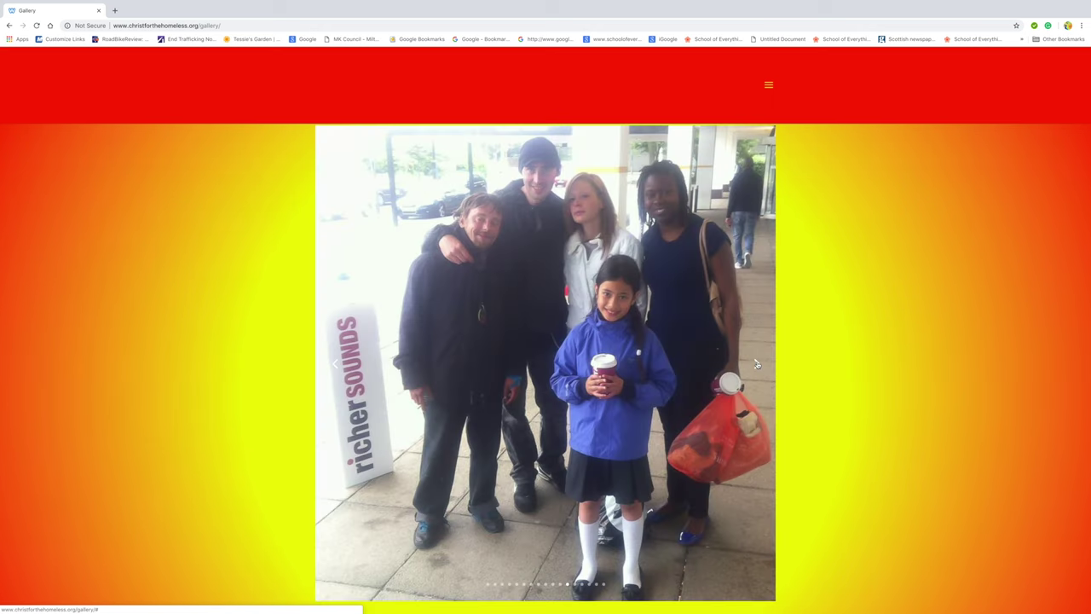
left_click(757, 364)
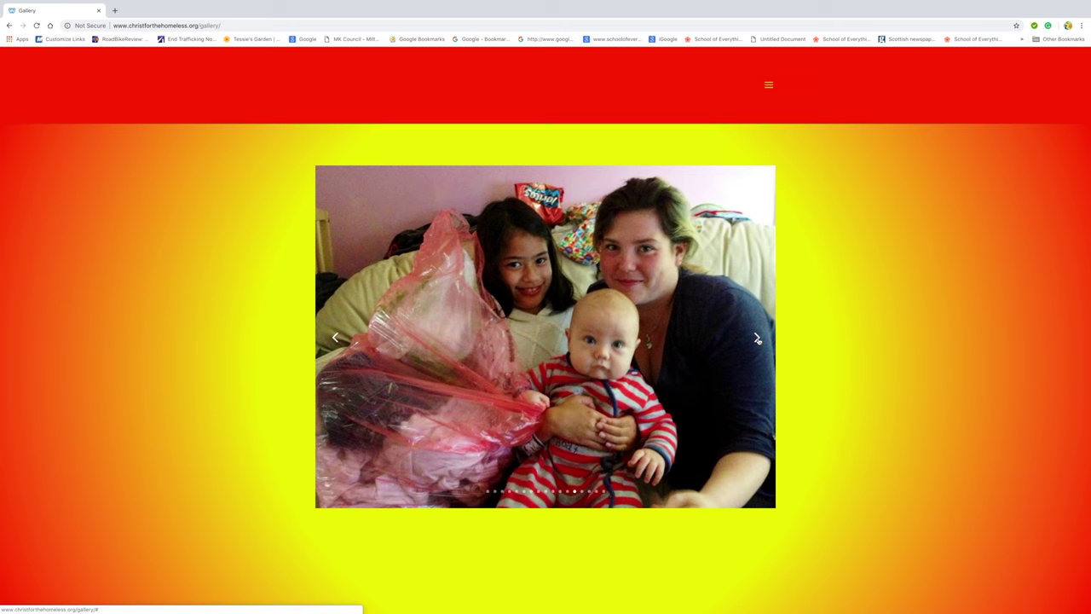
left_click(757, 338)
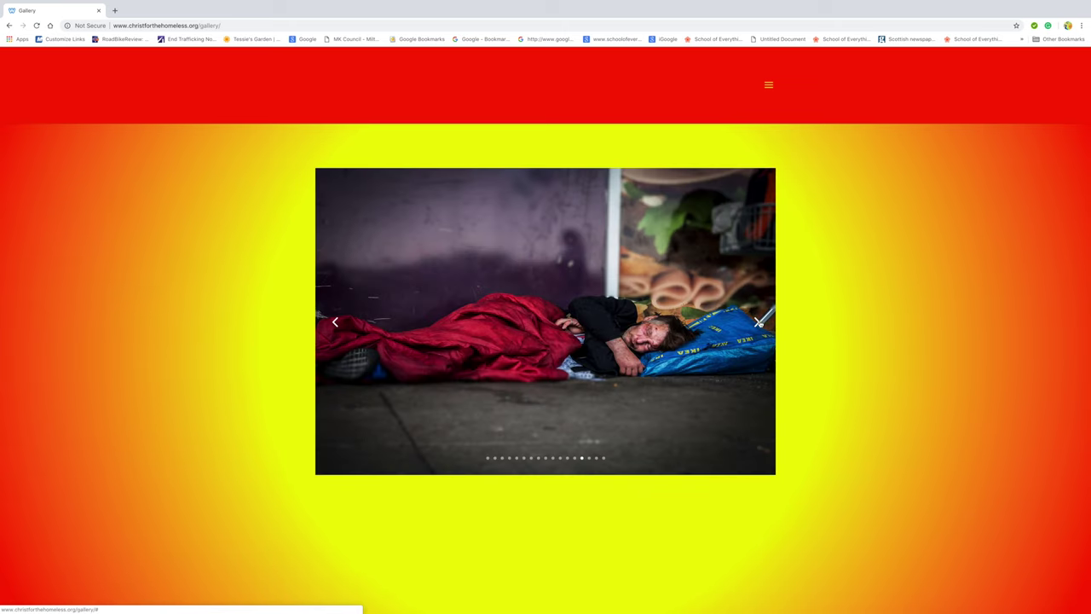
left_click(757, 341)
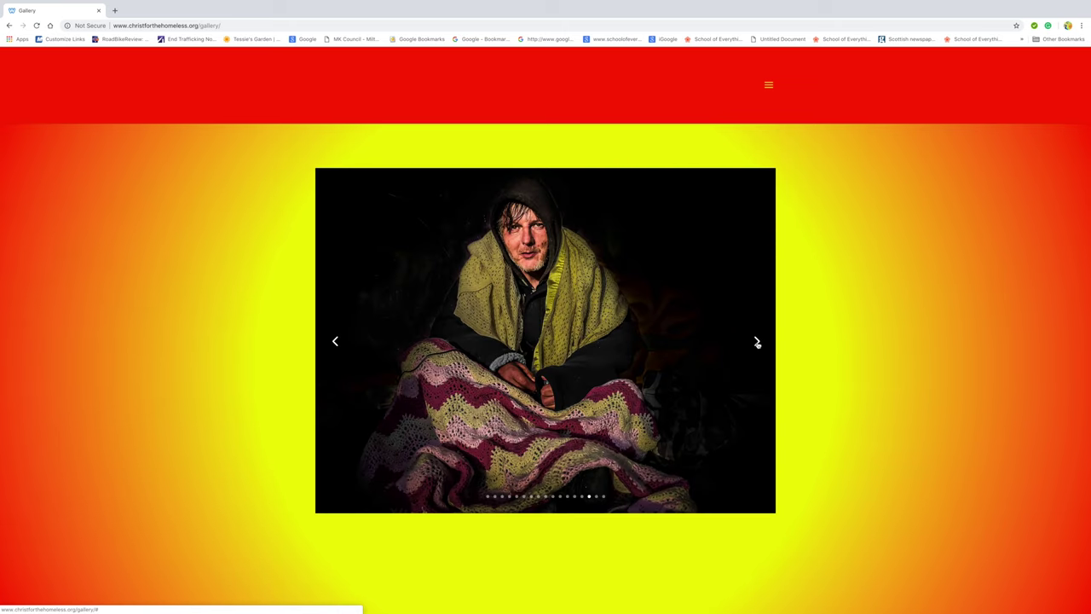
left_click(757, 344)
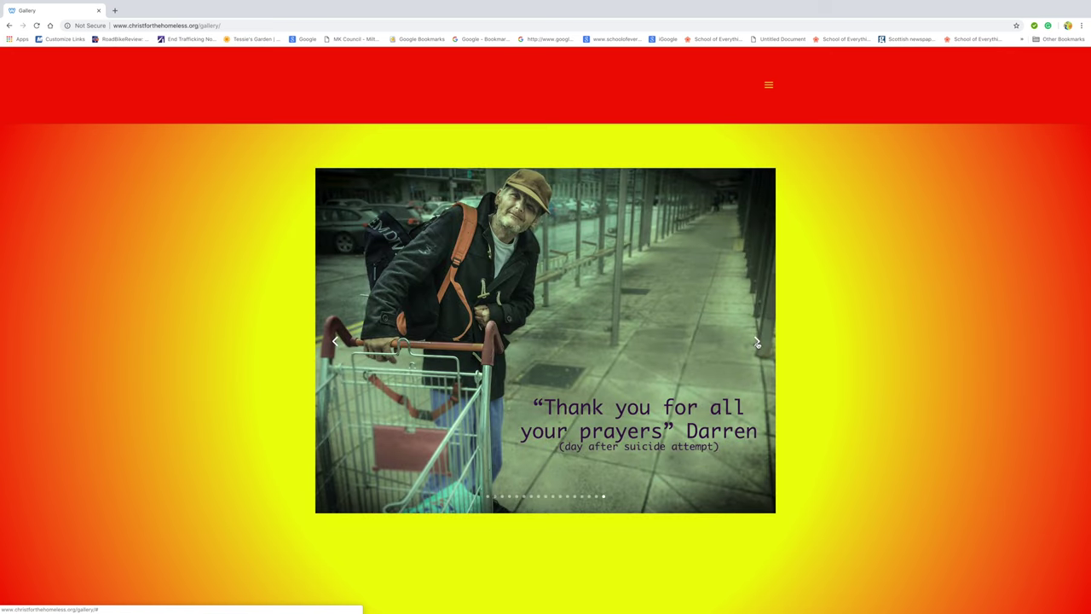